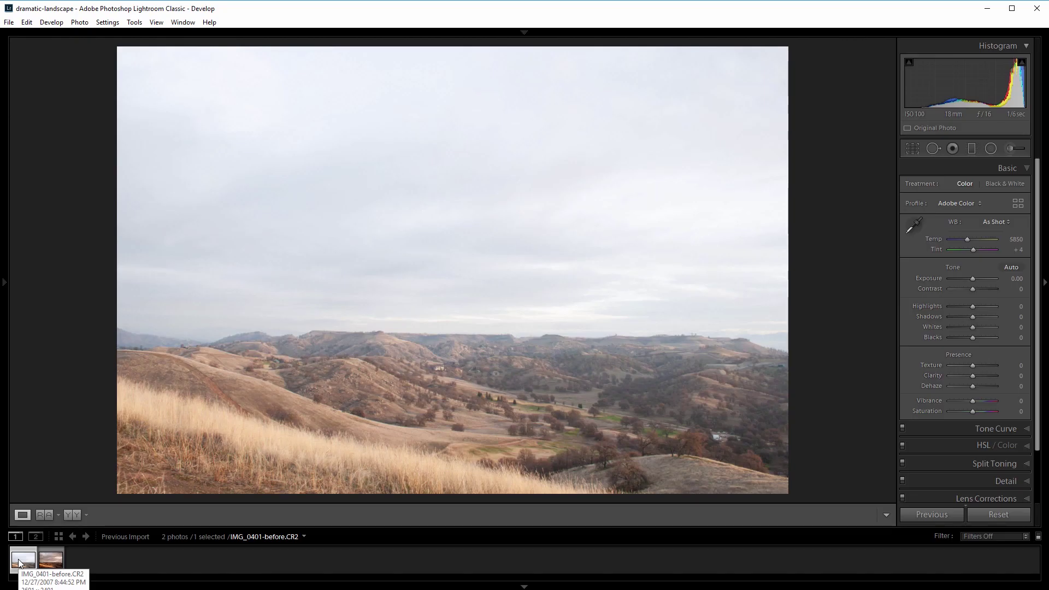
- Preview the finished edit, return to the original photo, and hide the filmstrip
key("Right")
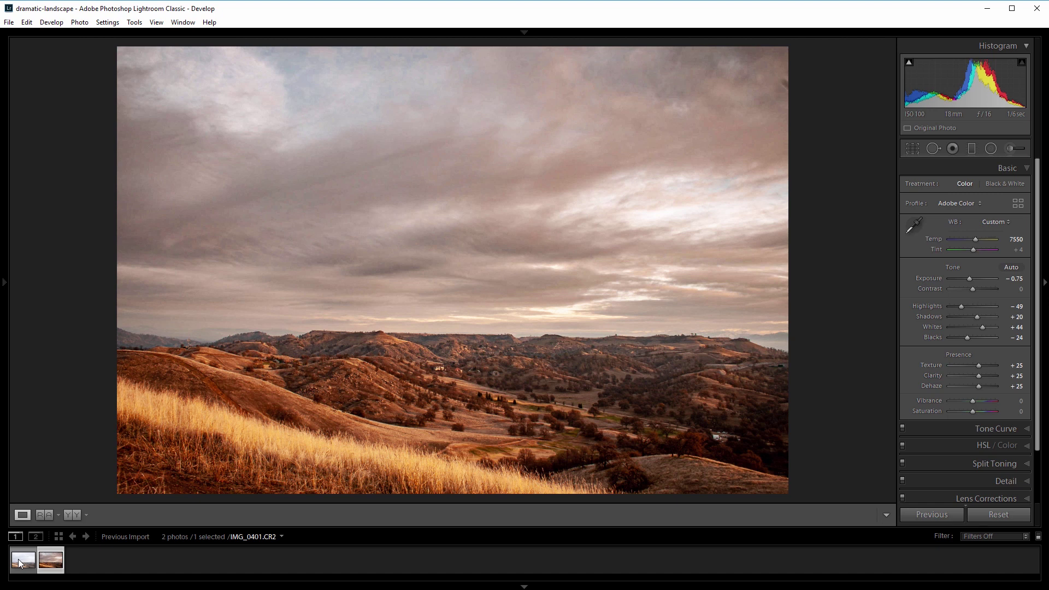
left_click(18, 559)
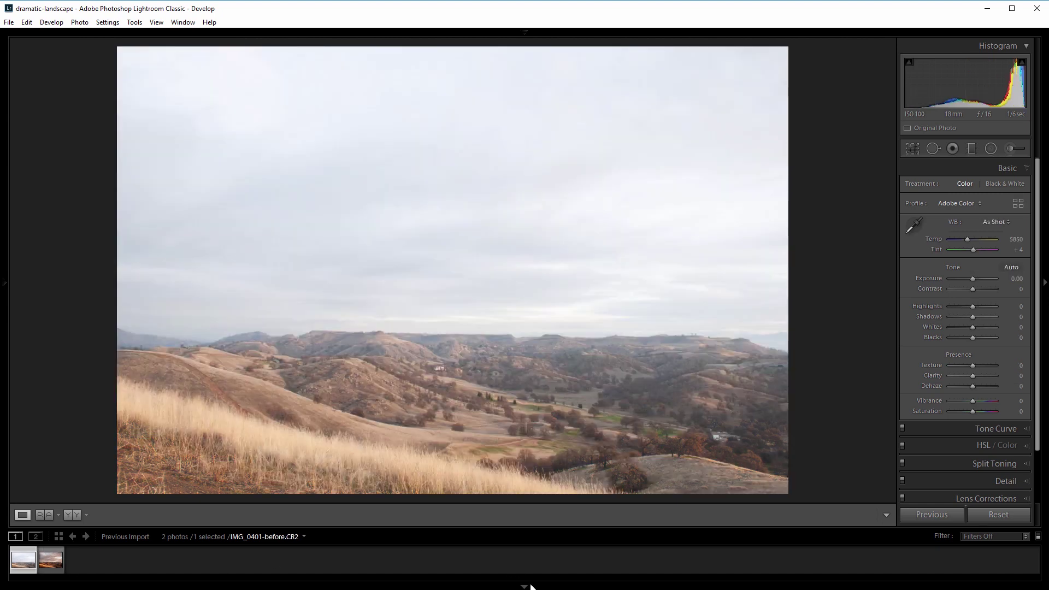
left_click(528, 586)
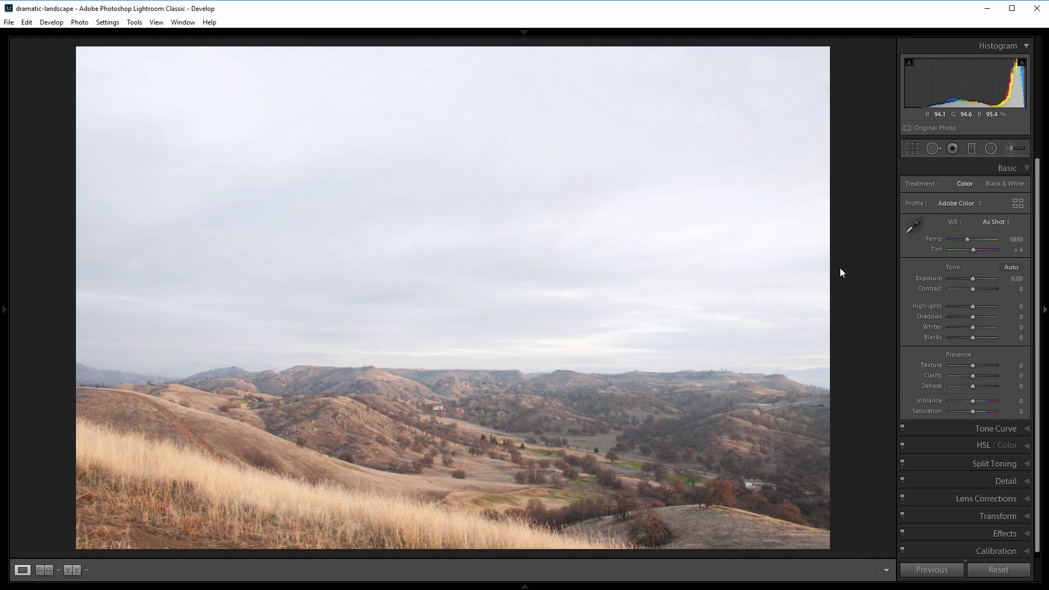
- Set Temp 7595, Exposure −0.71, Highlights −52, Shadows +19, Whites +43, Blacks −26, then compare with Before
left_click_drag(966, 239, 975, 238)
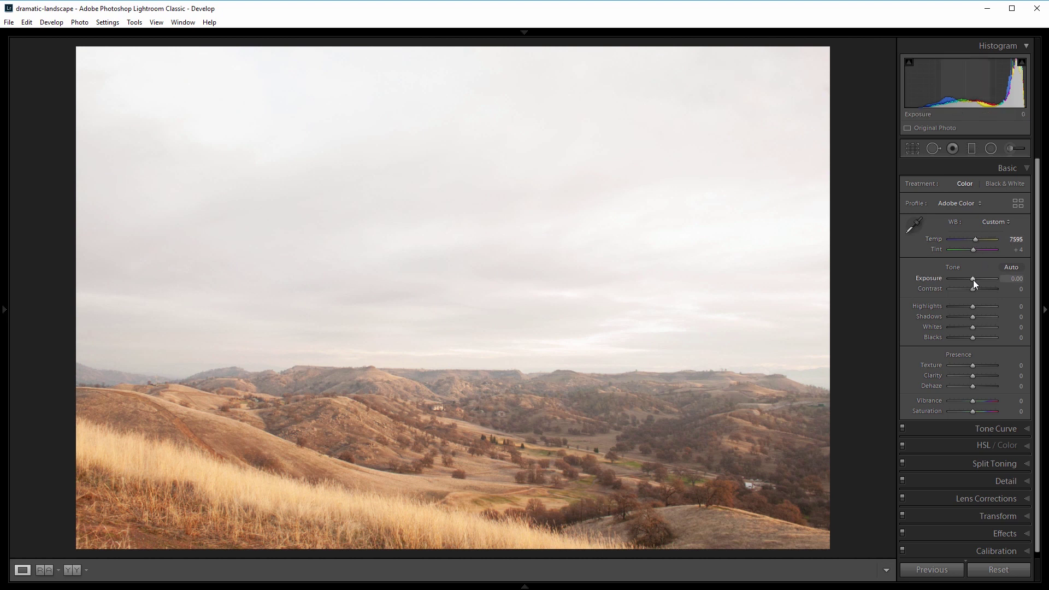
left_click_drag(973, 280, 970, 279)
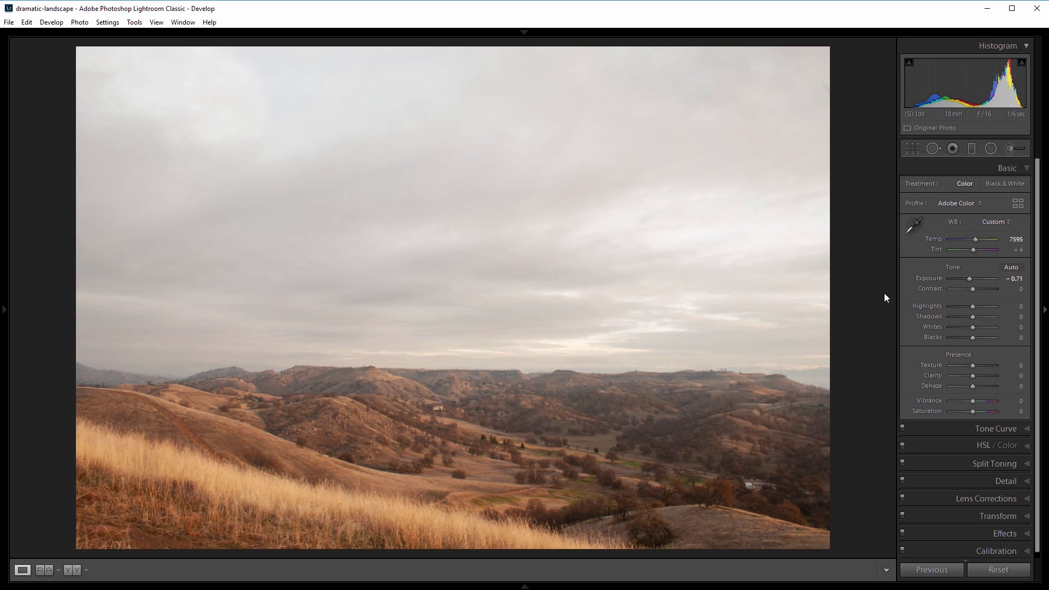
left_click_drag(972, 306, 962, 307)
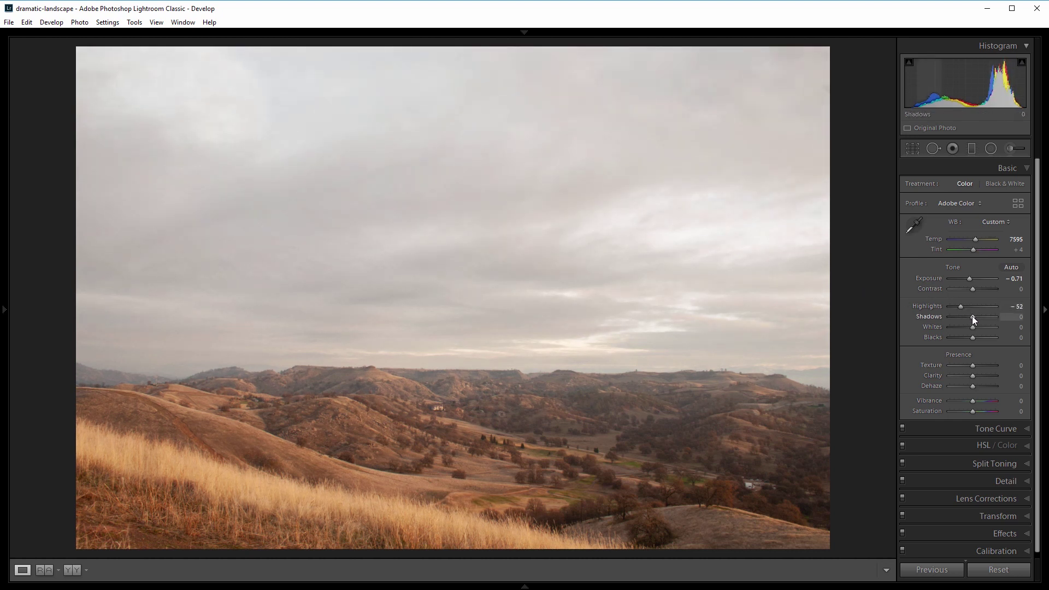
left_click_drag(973, 317, 977, 317)
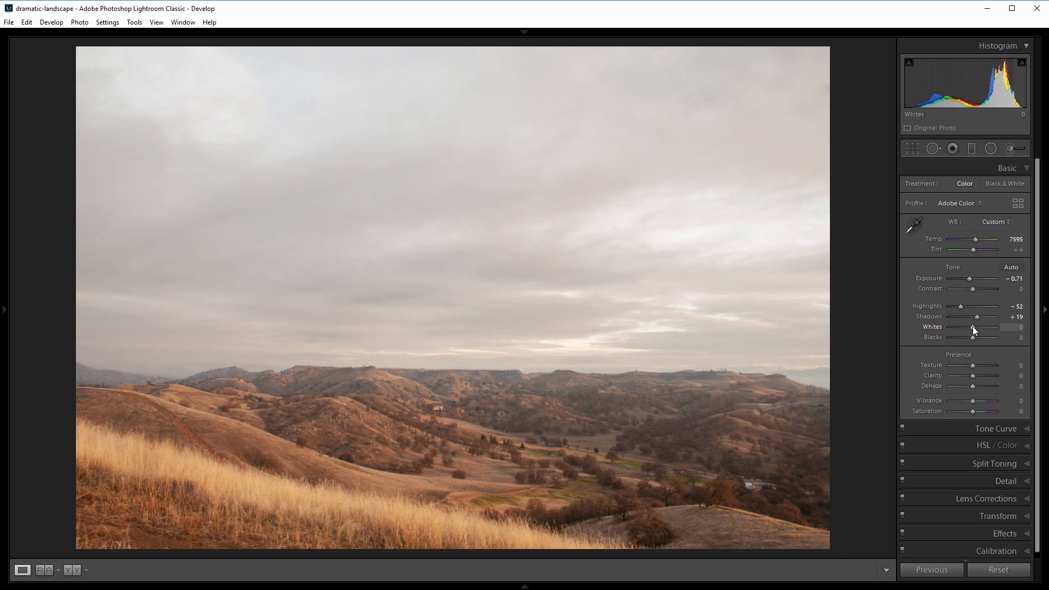
left_click_drag(973, 326, 982, 329)
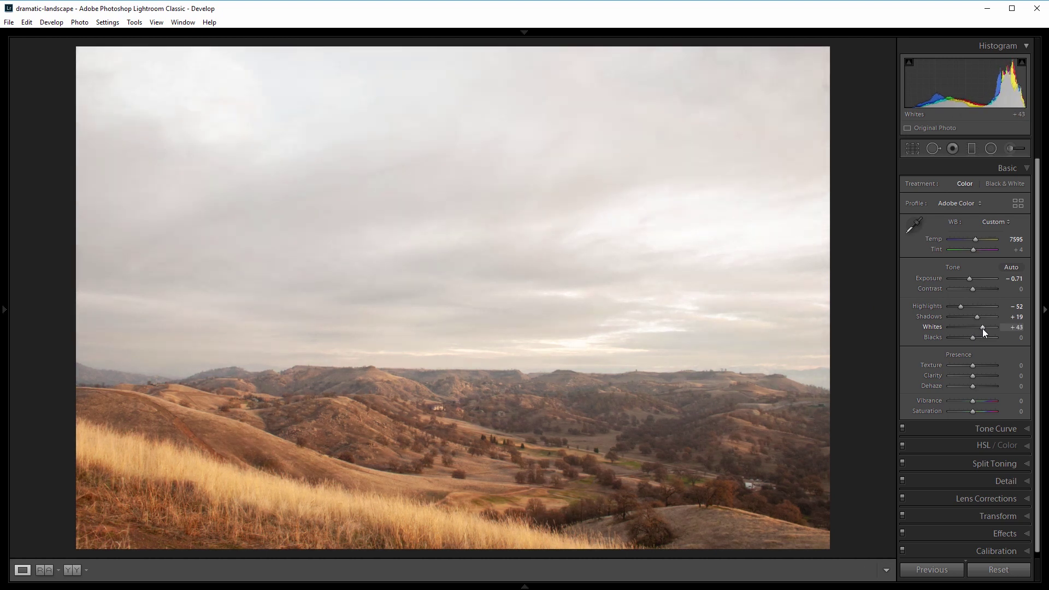
left_click_drag(972, 337, 966, 336)
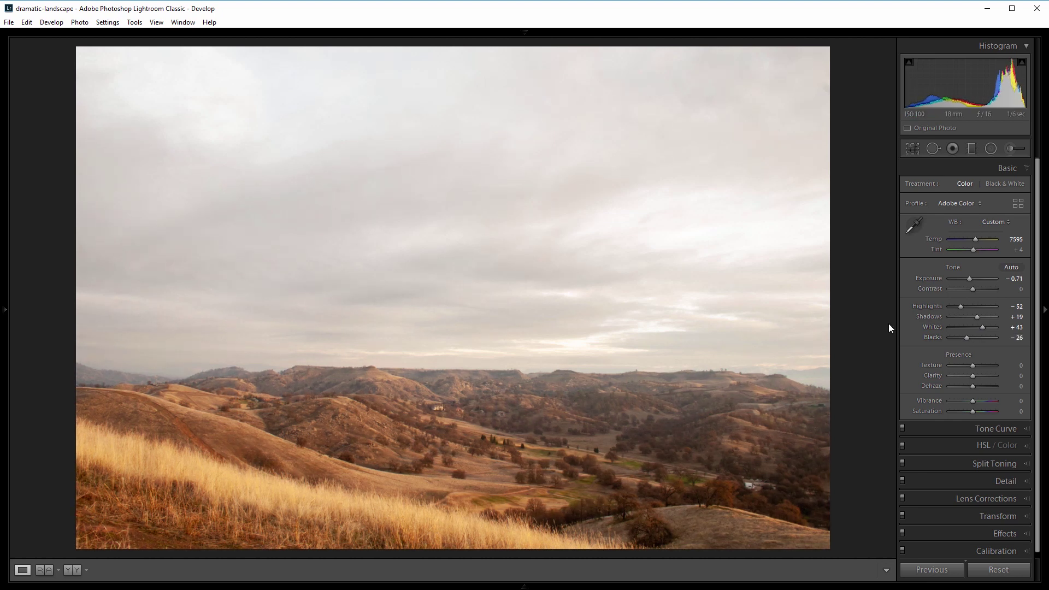
key("backslash")
key("backslash")
- Raise Texture, Clarity and Dehaze each to +24 in the Presence section
left_click_drag(974, 364, 978, 365)
left_click_drag(974, 375, 978, 375)
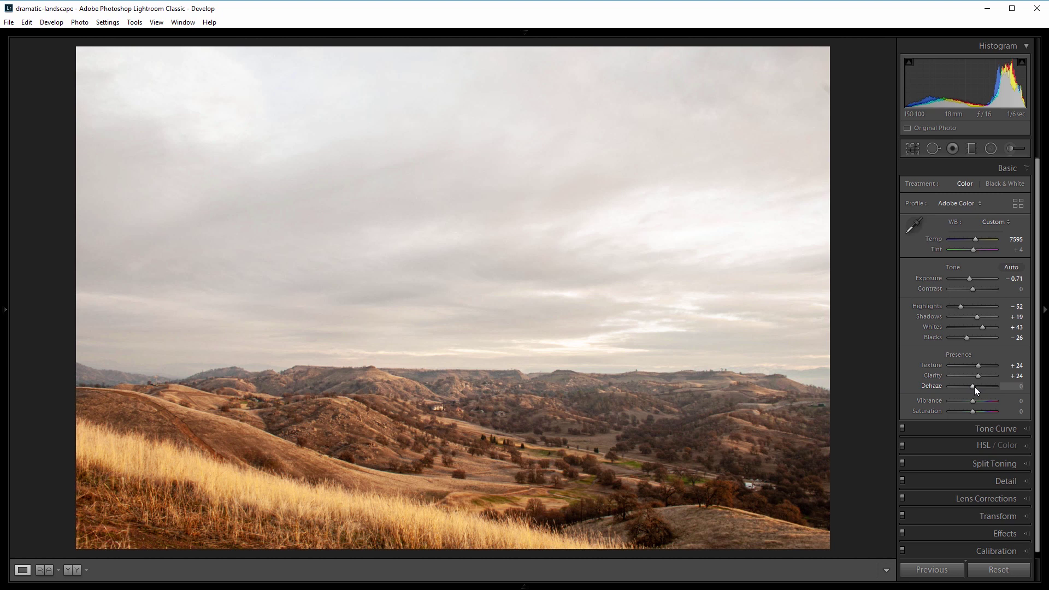
left_click_drag(974, 386, 979, 386)
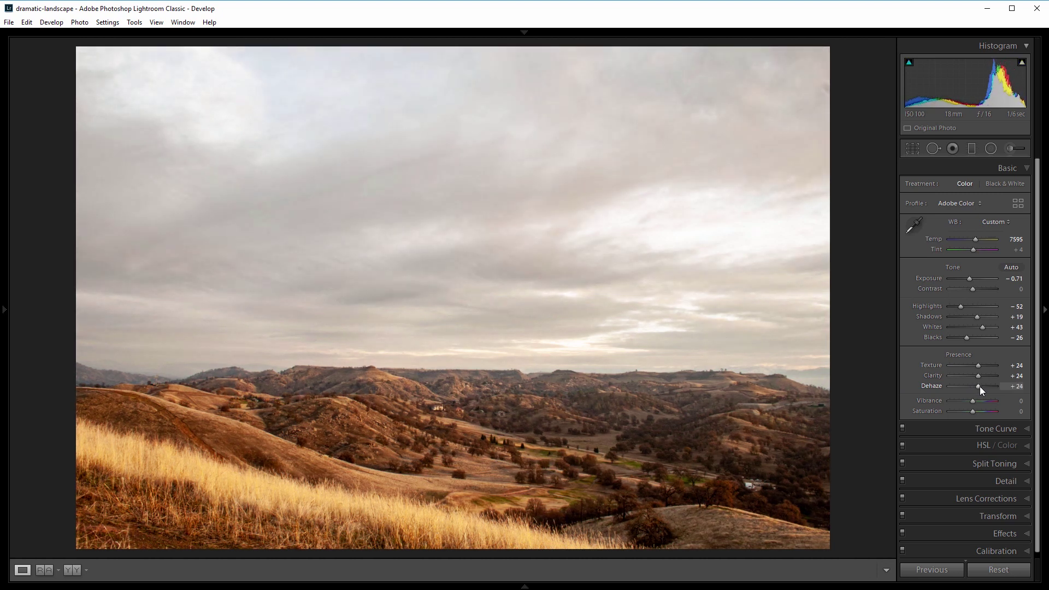
left_click(1001, 533)
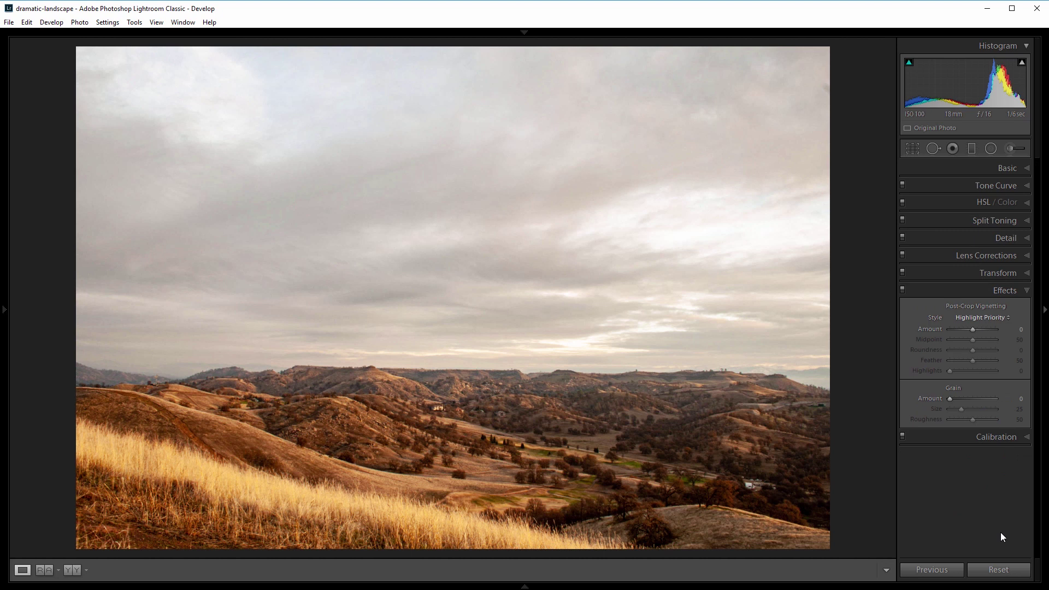
- Set Post-Crop Vignetting Amount to −10 and Midpoint to 74
left_click_drag(973, 329, 972, 328)
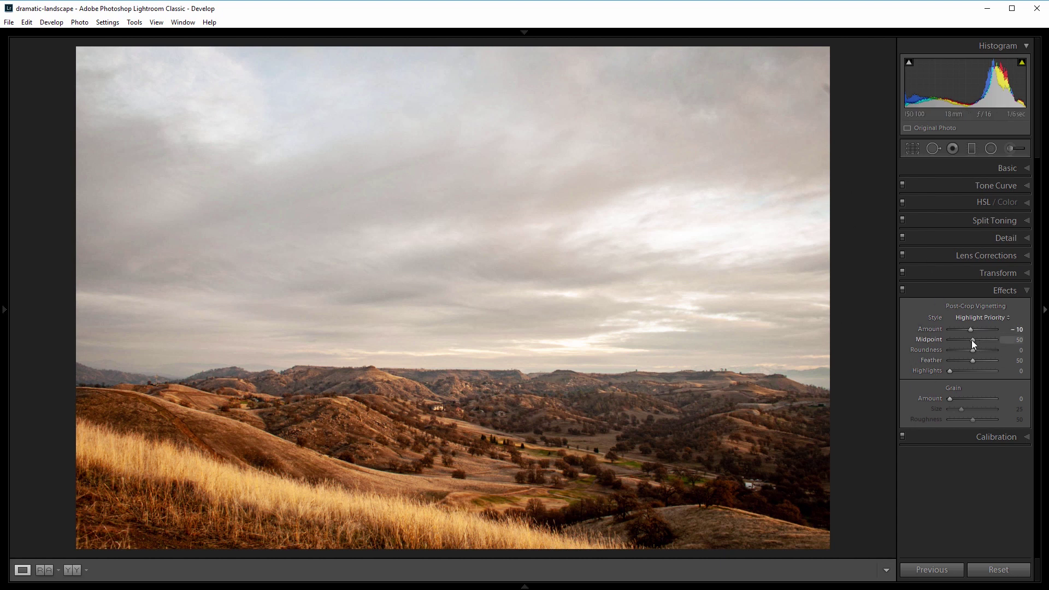
left_click_drag(973, 339, 984, 340)
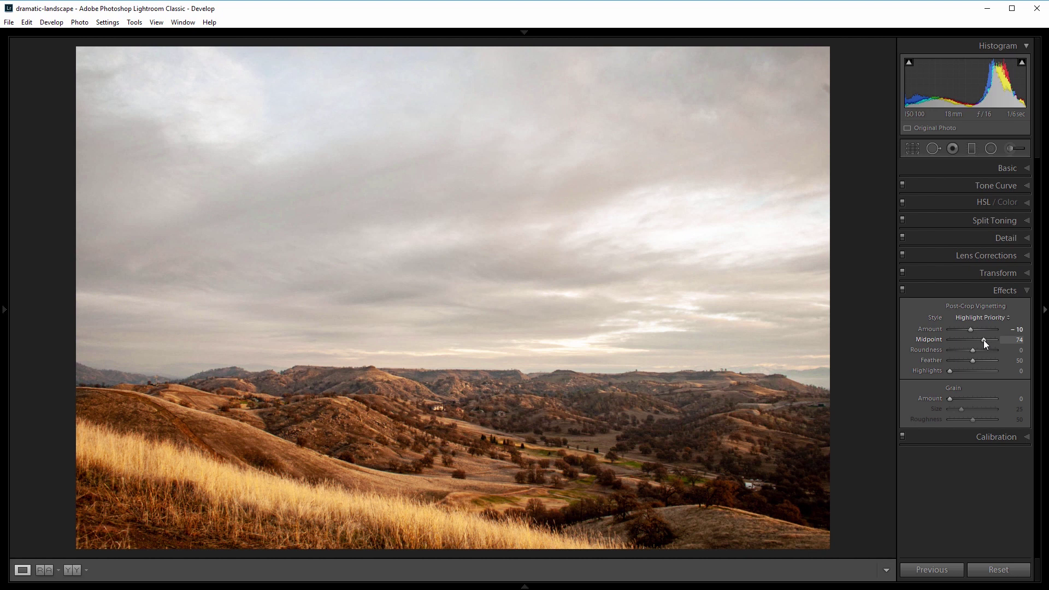
left_click(992, 432)
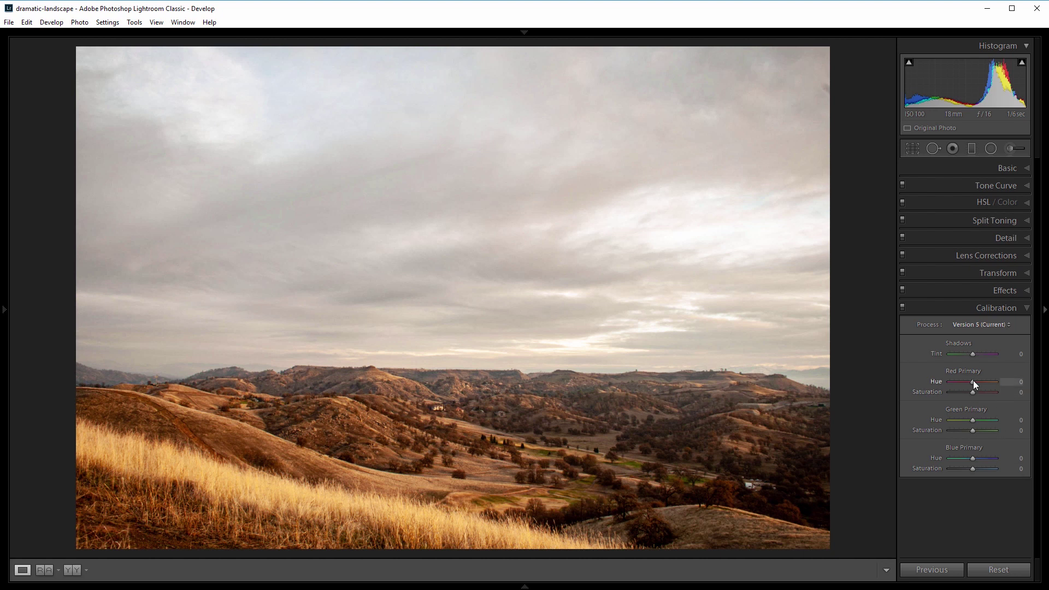
- Test the Red Primary Hue extremes and settle on +24
left_click_drag(973, 382, 987, 382)
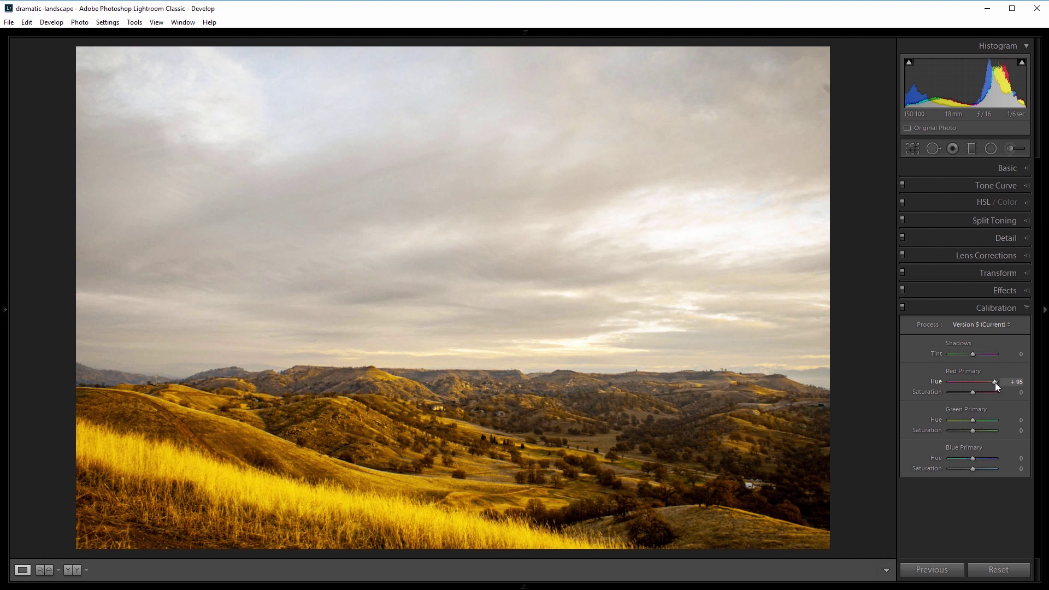
left_click_drag(995, 383, 950, 383)
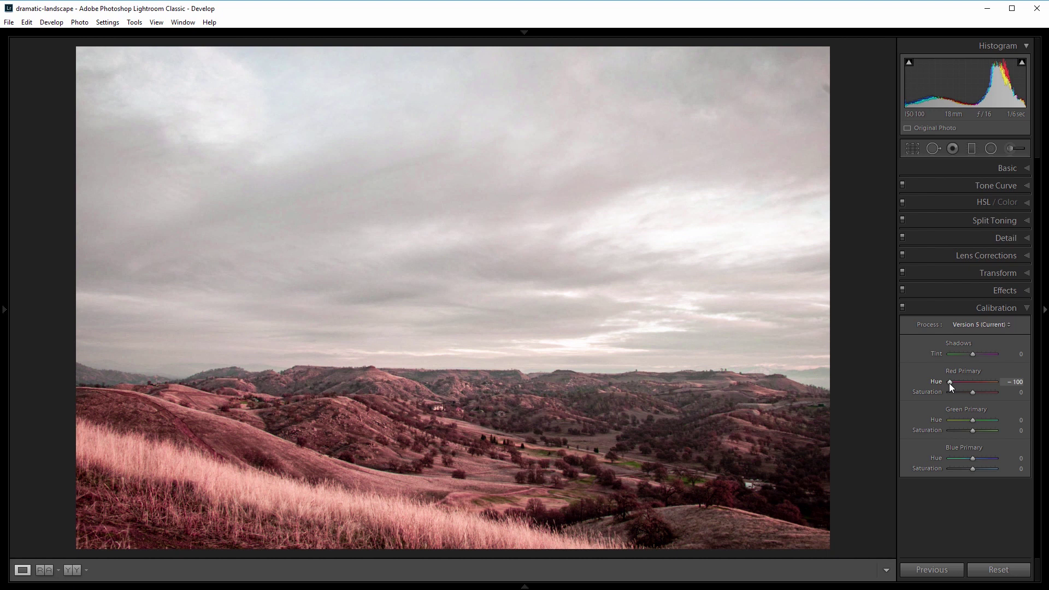
left_click_drag(950, 383, 979, 389)
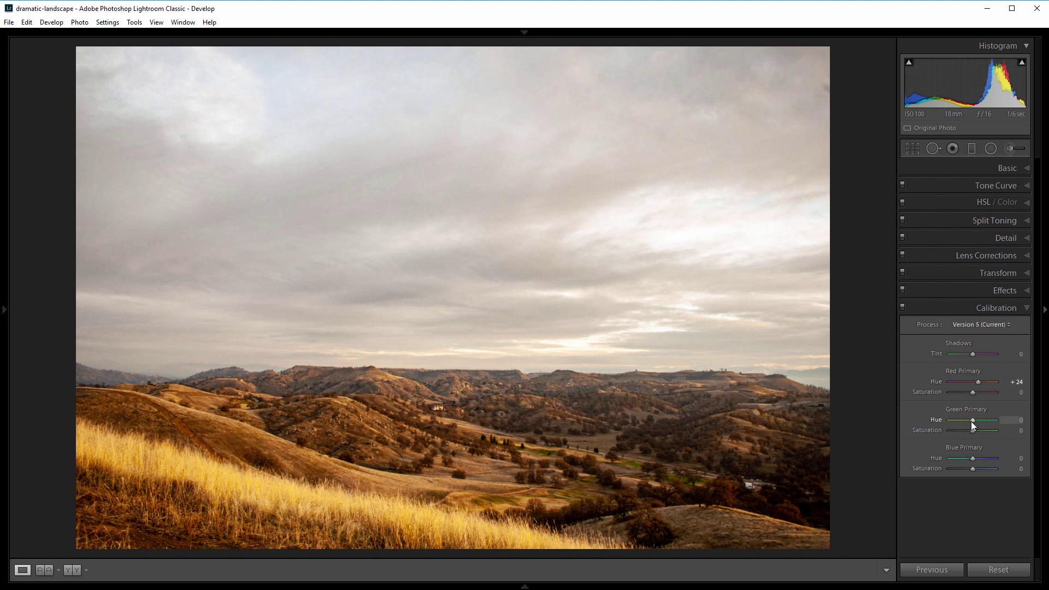
- Set Green Primary Hue to +14, then test Blue Primary Hue at both extremes
left_click_drag(973, 424, 1002, 421)
left_click_drag(960, 423, 937, 422)
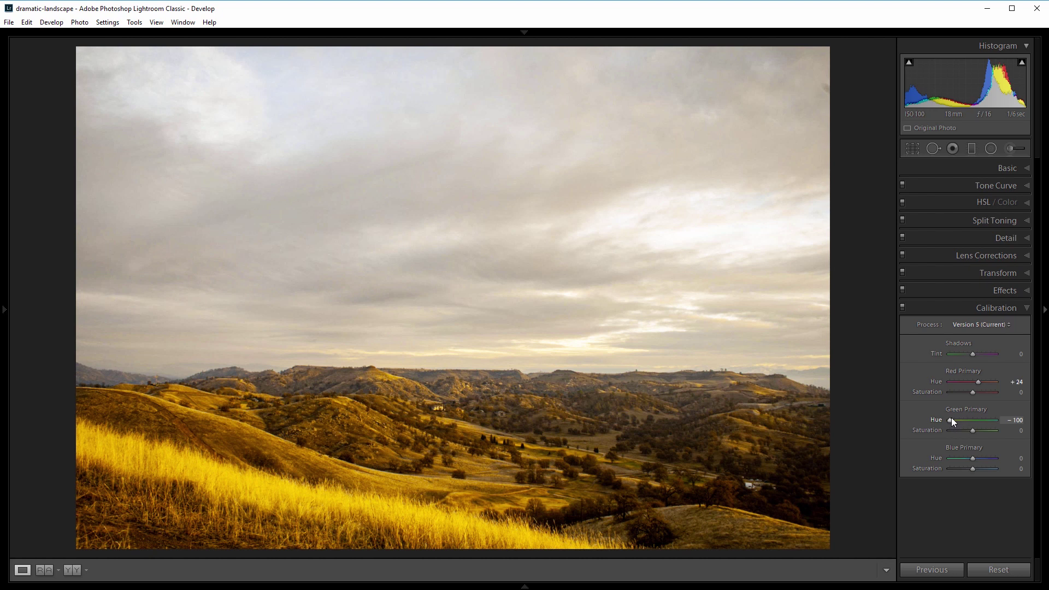
left_click_drag(966, 421, 978, 421)
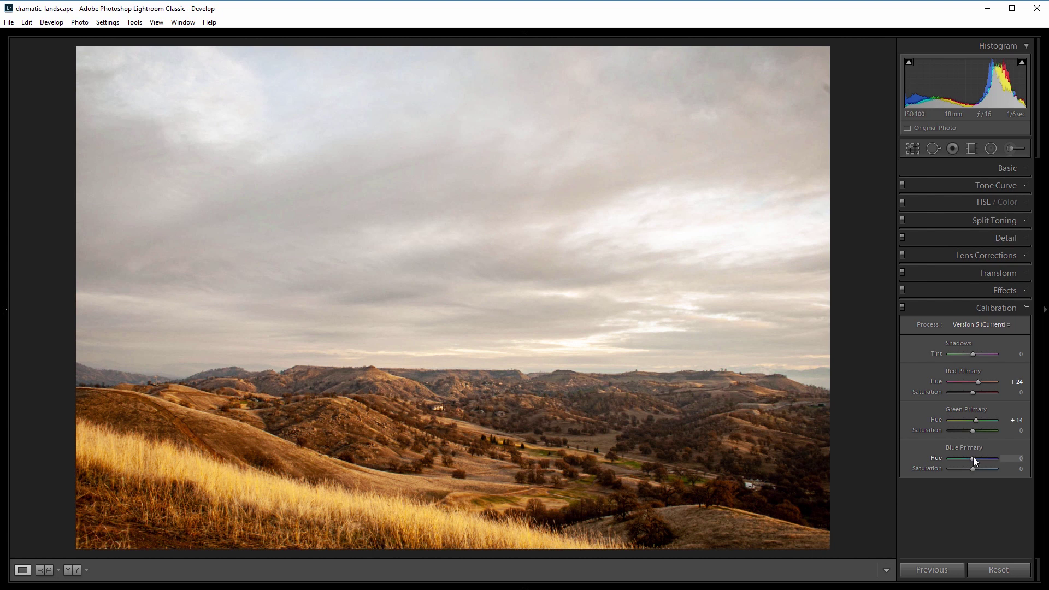
left_click_drag(973, 457, 940, 458)
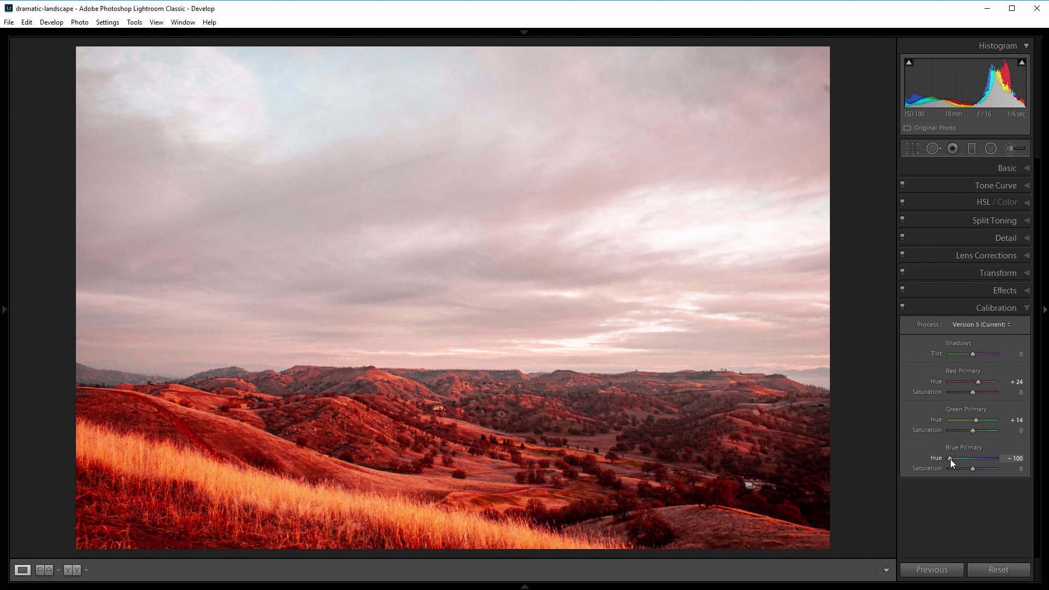
mouse_move(950, 460)
left_mouse_down()
mouse_move(1011, 461)
mouse_move(967, 458)
left_mouse_up()
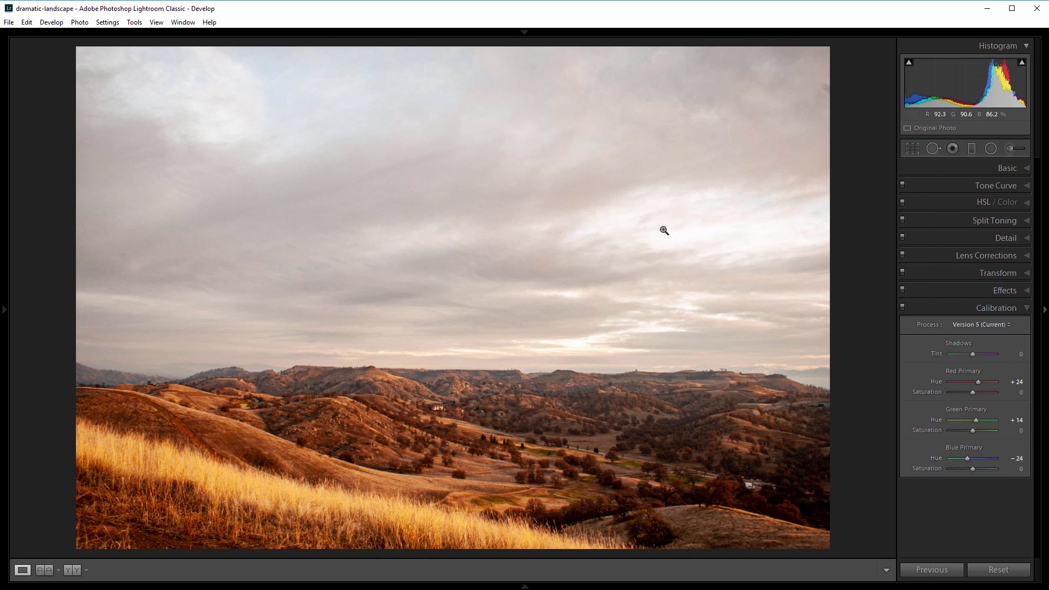
- Start a new Graduated Filter mask
left_click(971, 149)
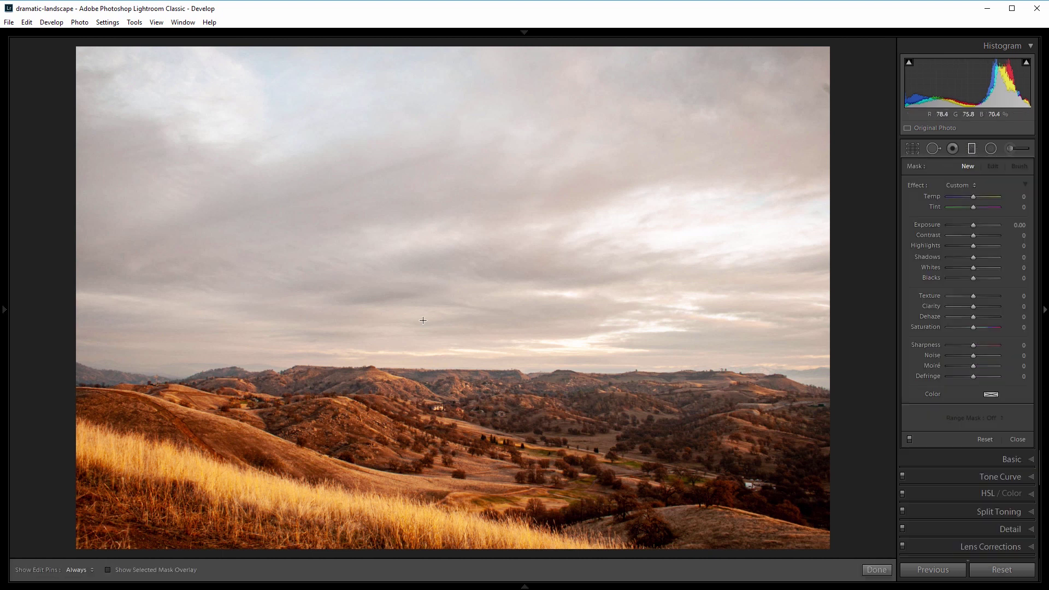
- Drag a graduated filter over the sky to the horizon: Temp 7, Tint 7, Exposure −0.35, Texture 9, Clarity 26, Dehaze 11
left_click_drag(416, 312, 414, 423)
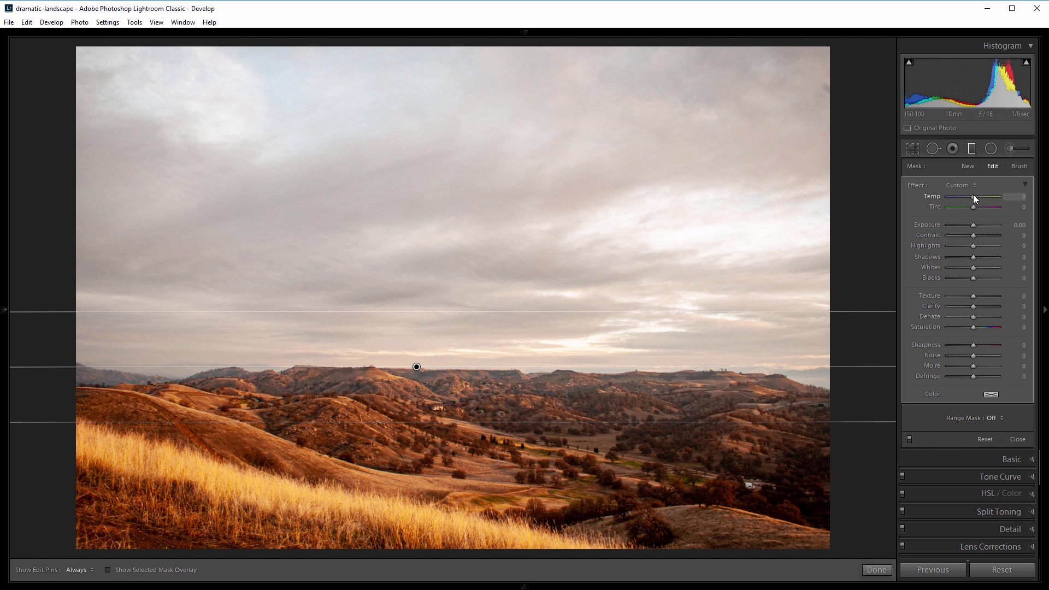
left_click_drag(973, 195, 975, 195)
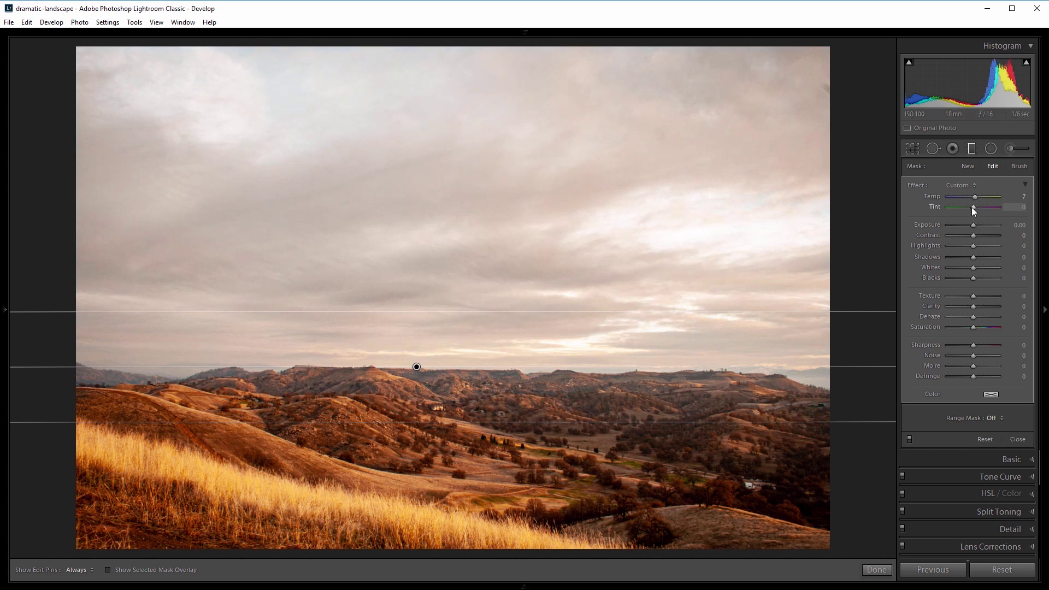
left_click_drag(975, 208, 976, 207)
left_click_drag(972, 222, 970, 223)
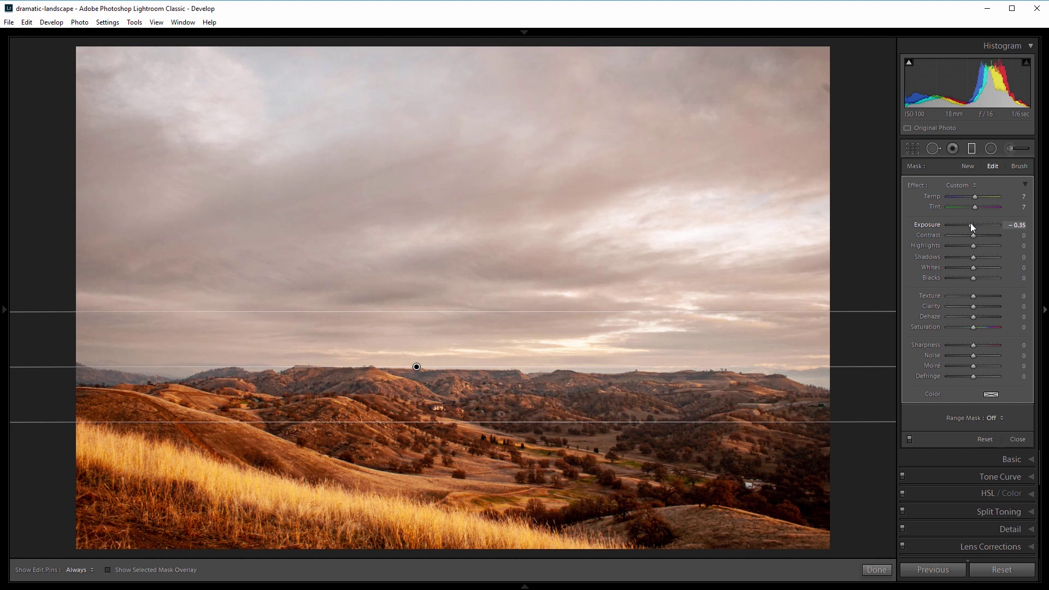
left_click_drag(972, 295, 976, 297)
left_click_drag(974, 308, 978, 317)
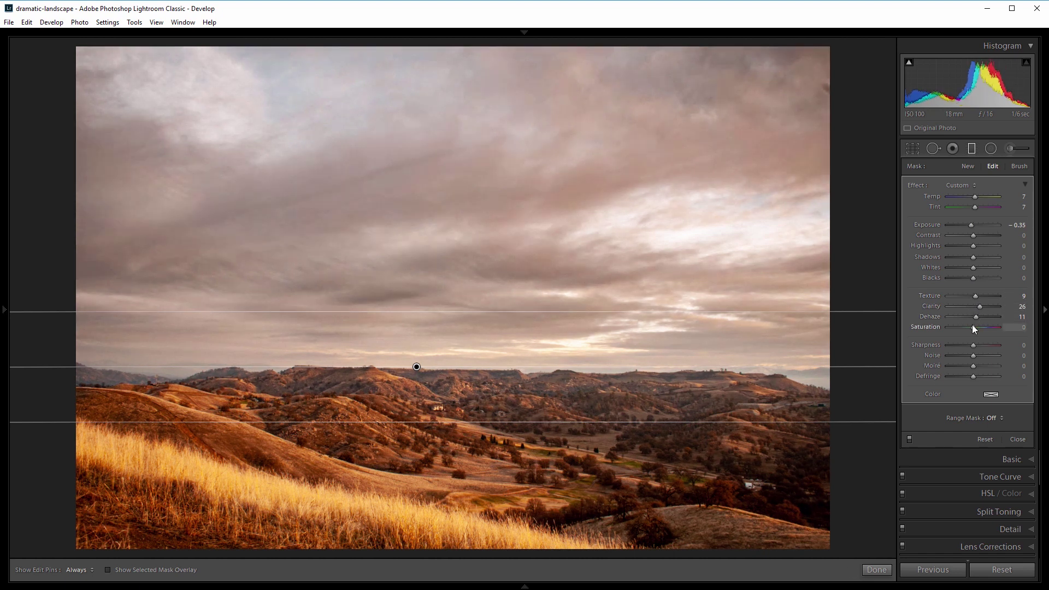
left_click(975, 150)
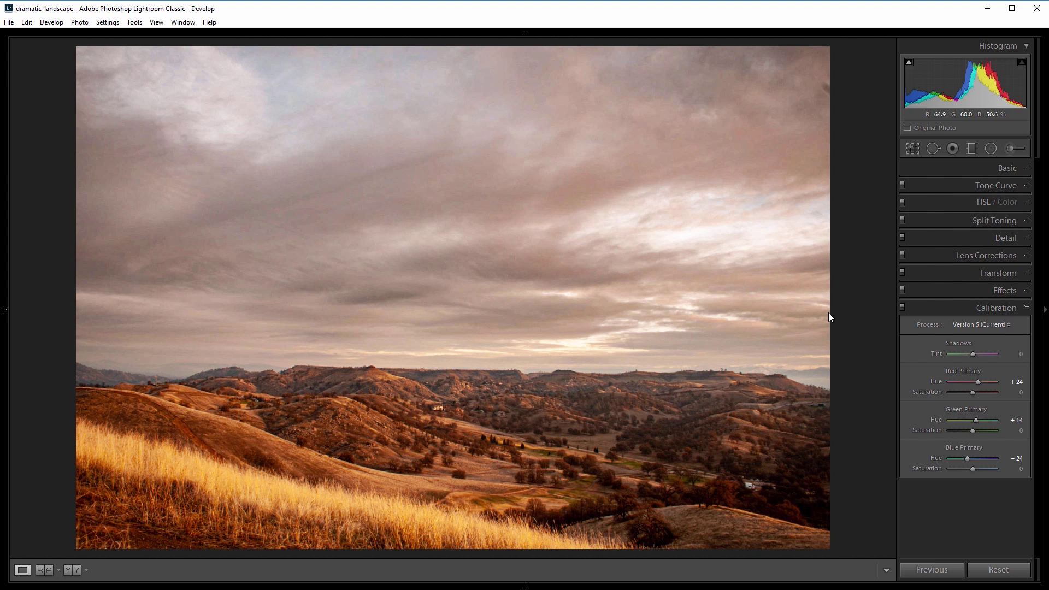
- Toggle the Before view to compare the flat original against the graded edit
key("backslash")
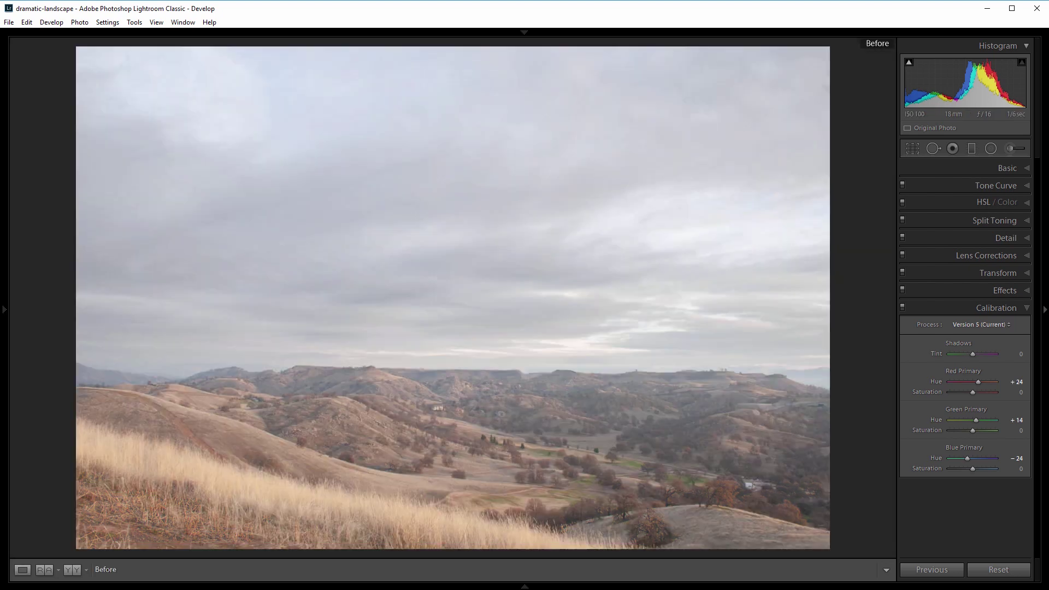